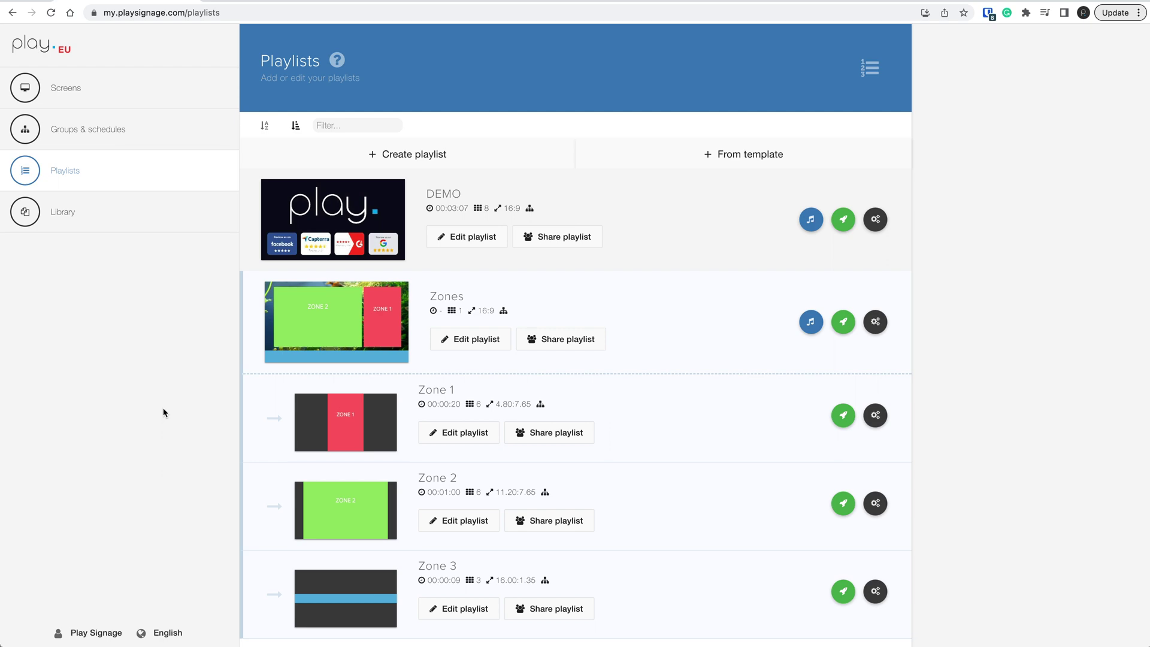
- Open the DEMO playlist and insert a blank Slide 2 after the intro slide
left_click(364, 196)
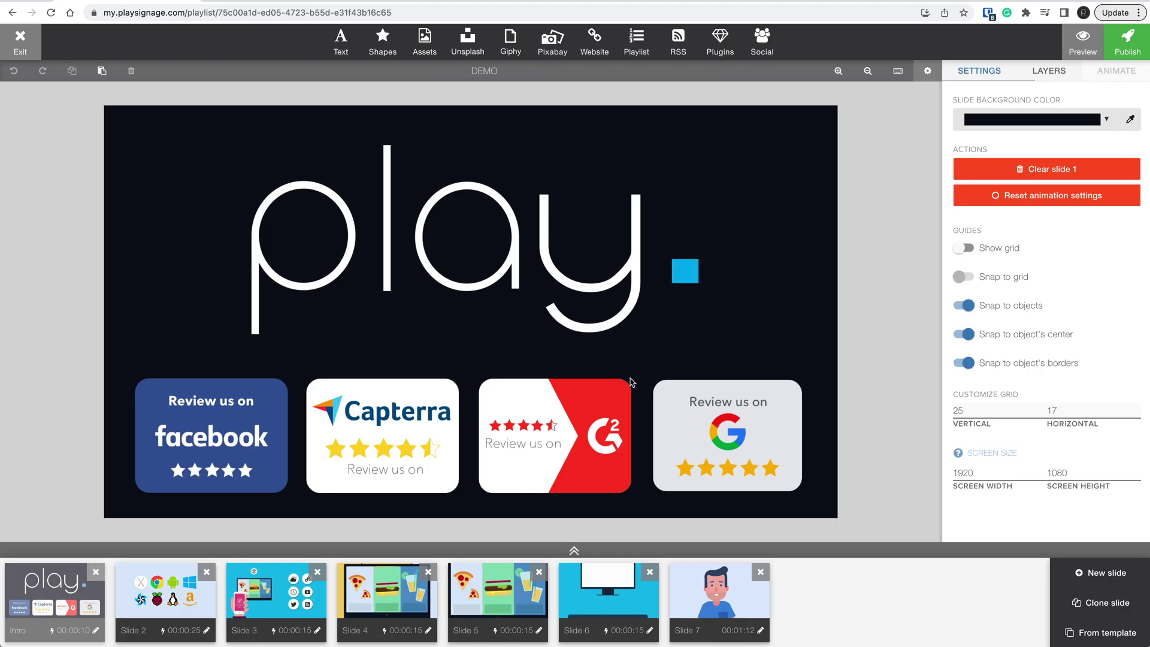
left_click(1109, 571)
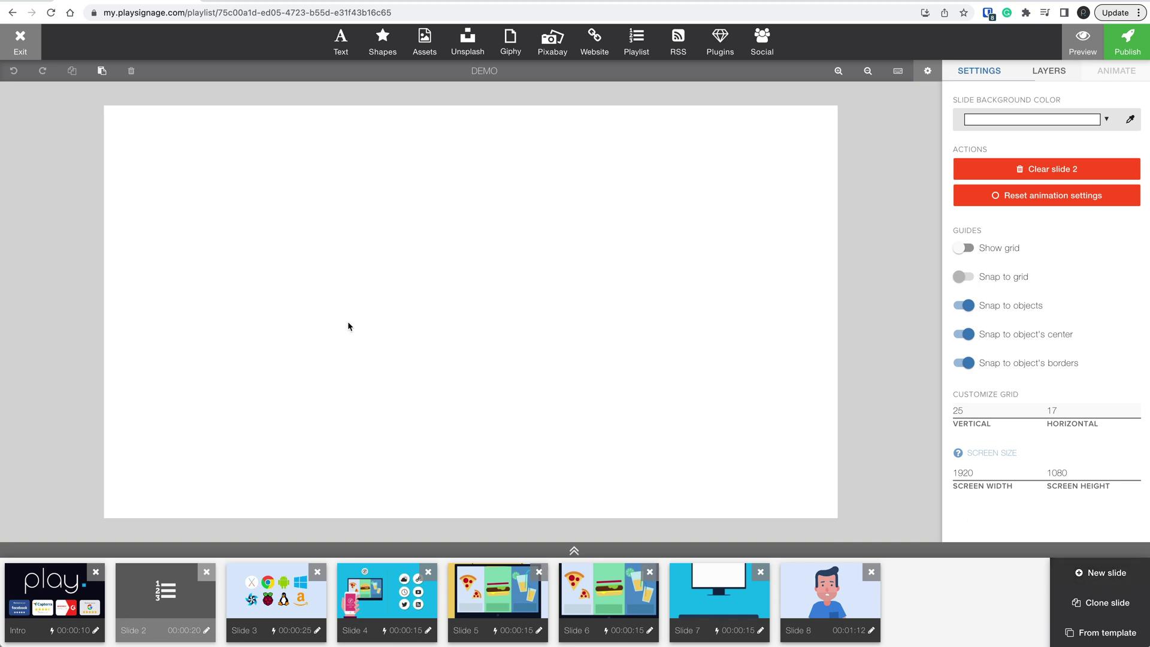
- Insert play_introduction.mp4 from the Video assets folder and enlarge it to 1577×887
left_click(423, 43)
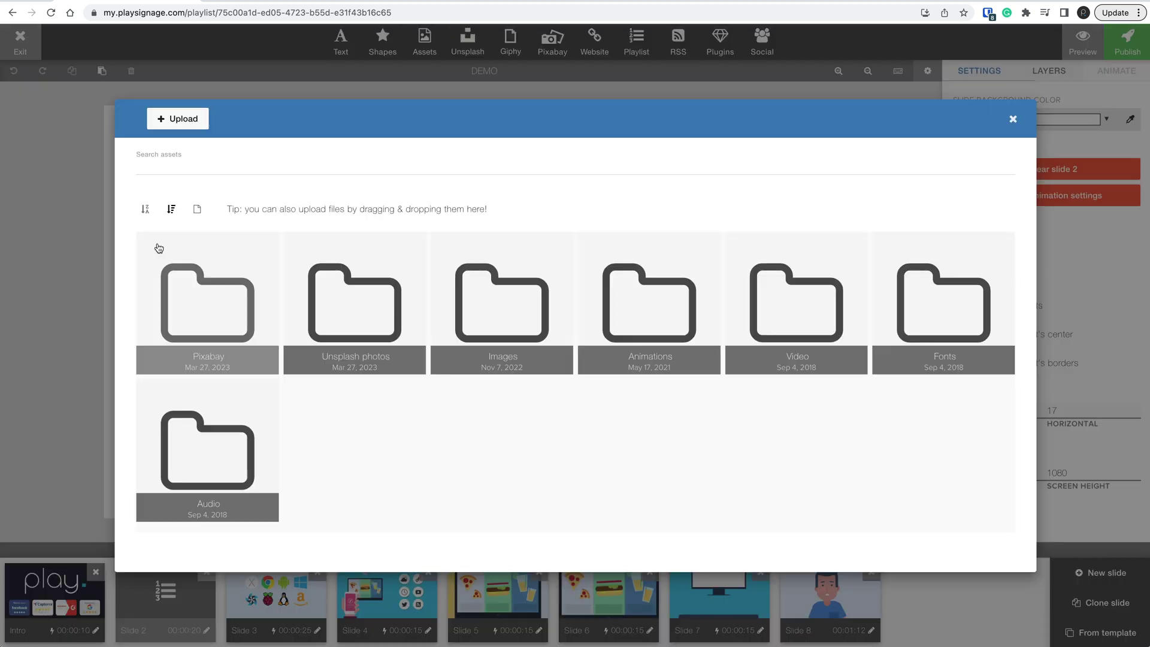
left_click(799, 318)
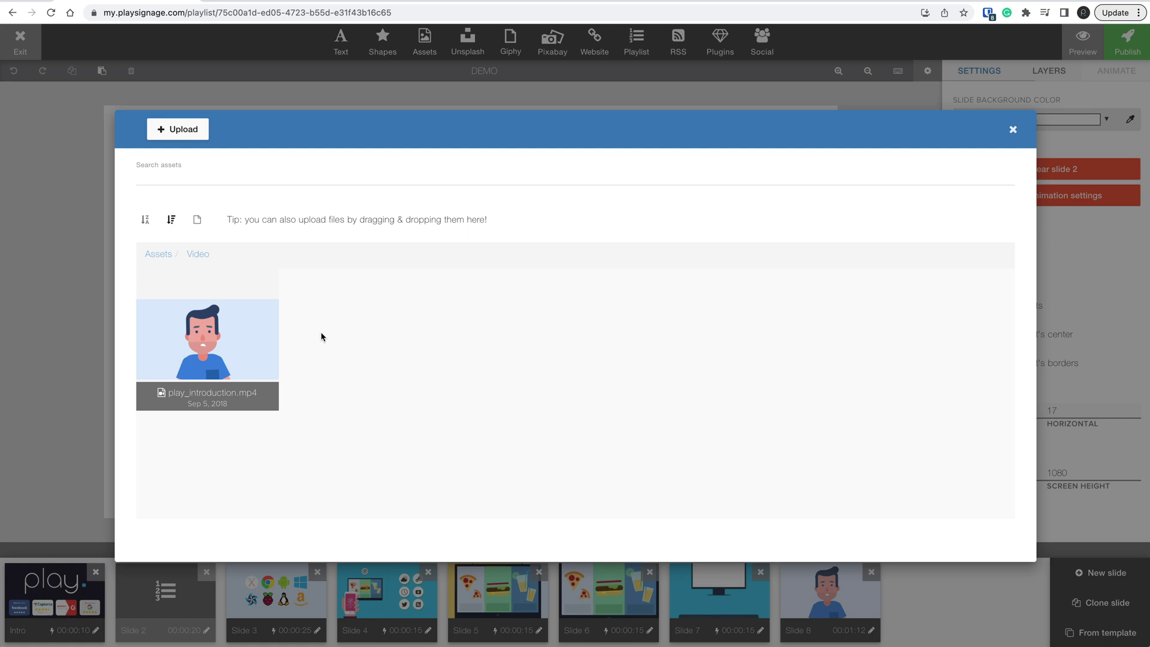
left_click(261, 336)
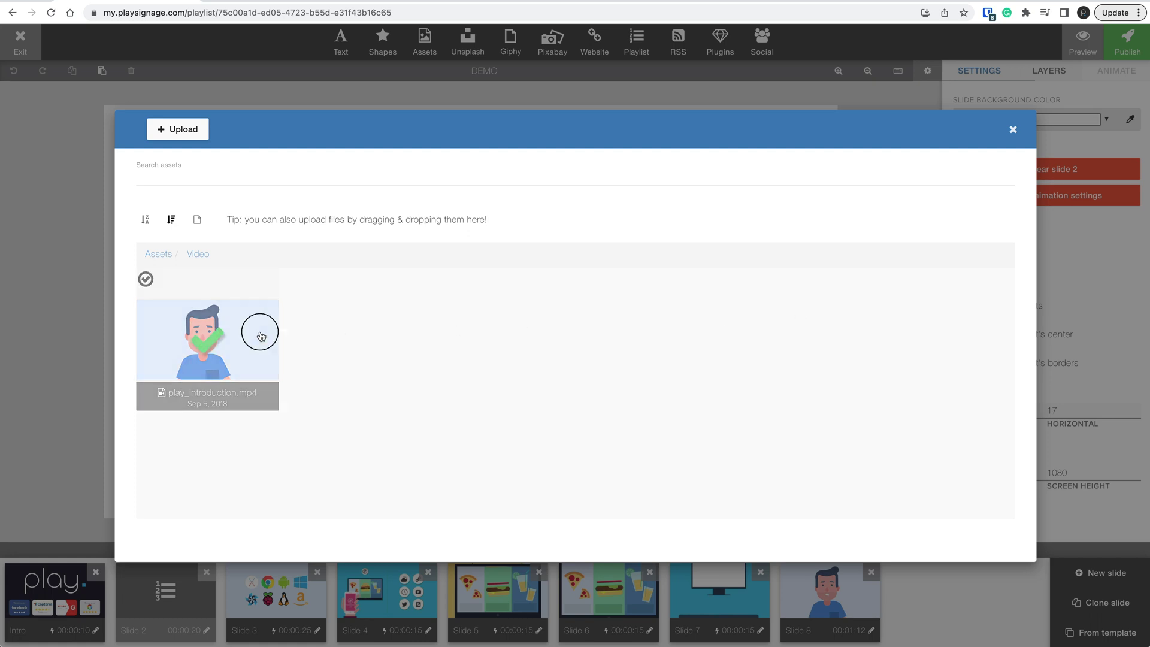
left_click_drag(603, 336, 635, 297)
left_click_drag(746, 157, 828, 162)
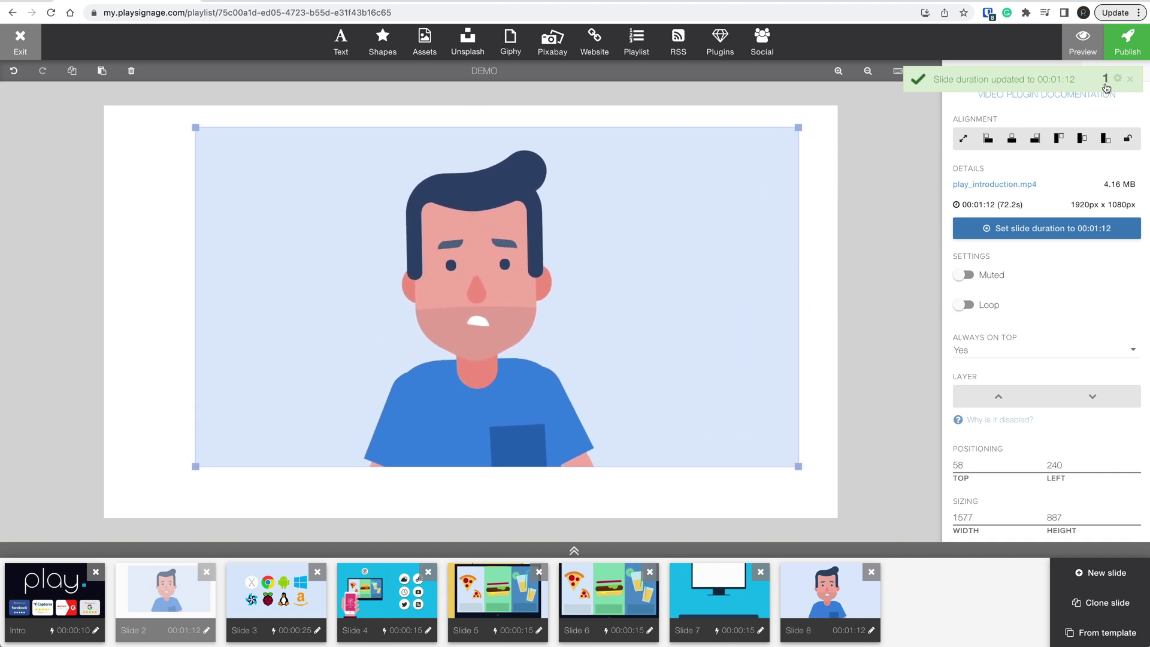
left_click(1130, 79)
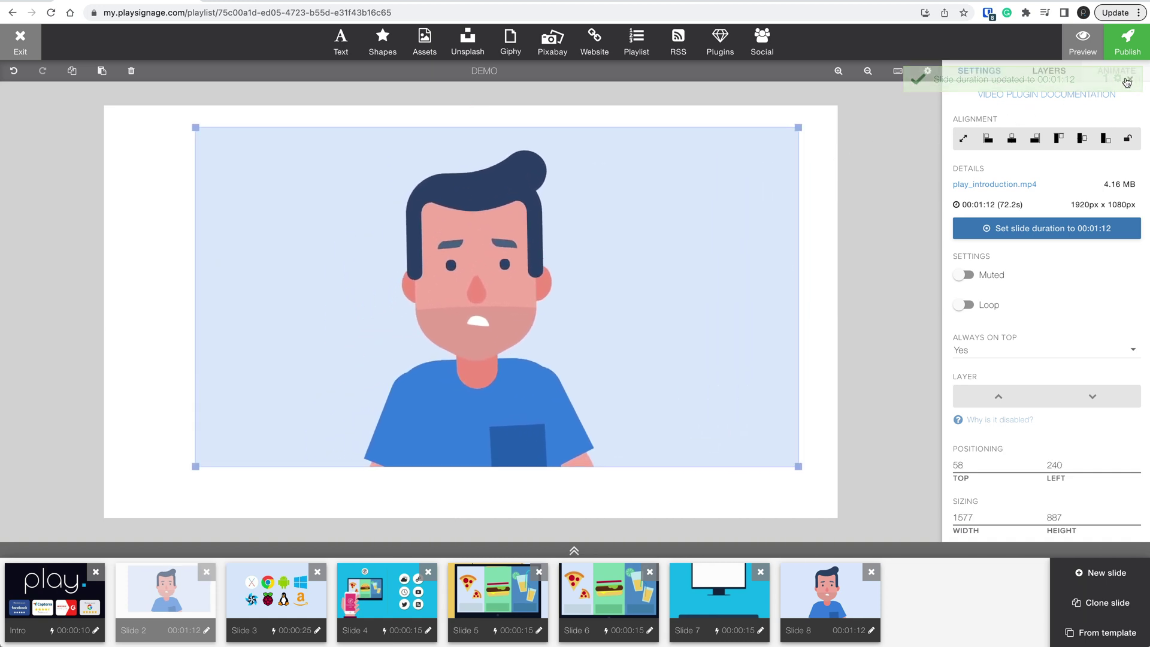
- Fit the introduction video to the full 1923×1083 canvas and mute it
left_click(964, 140)
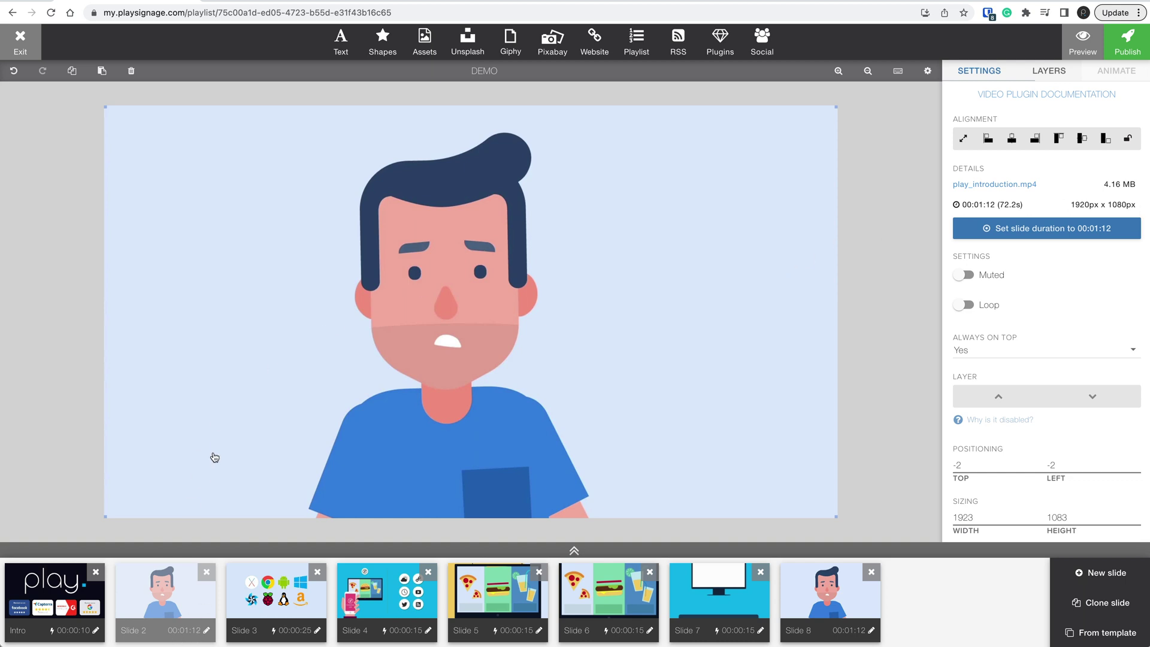
left_click(962, 275)
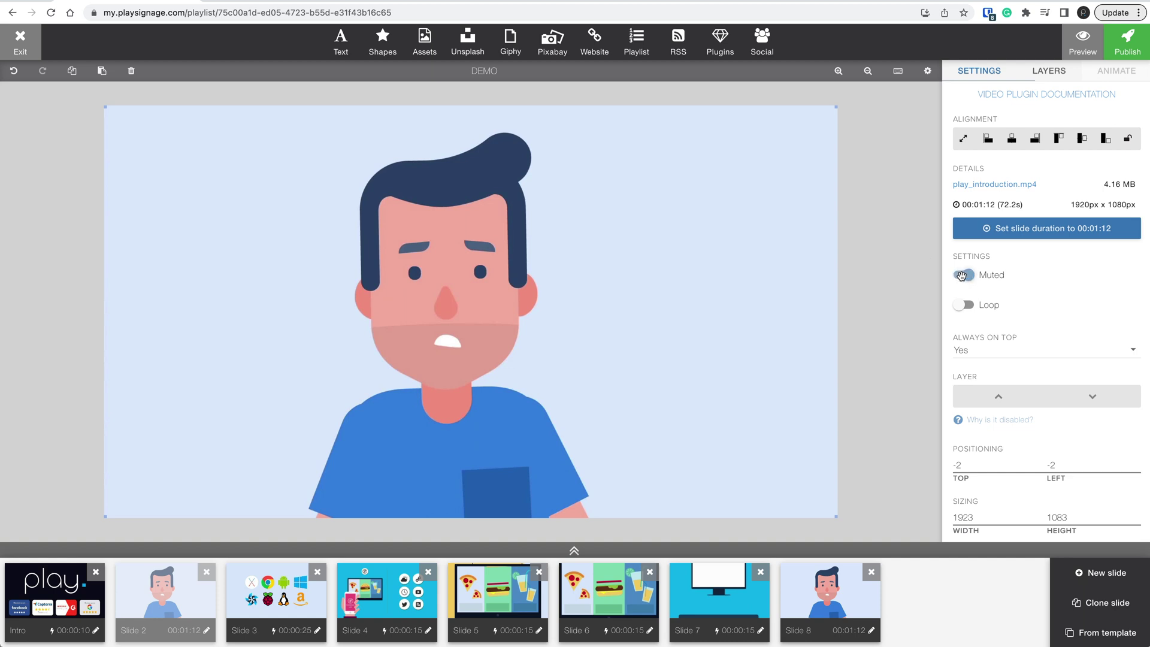
- Turn on Loop for the introduction video and show its Always On Top options
left_click(956, 306)
left_click(1044, 356)
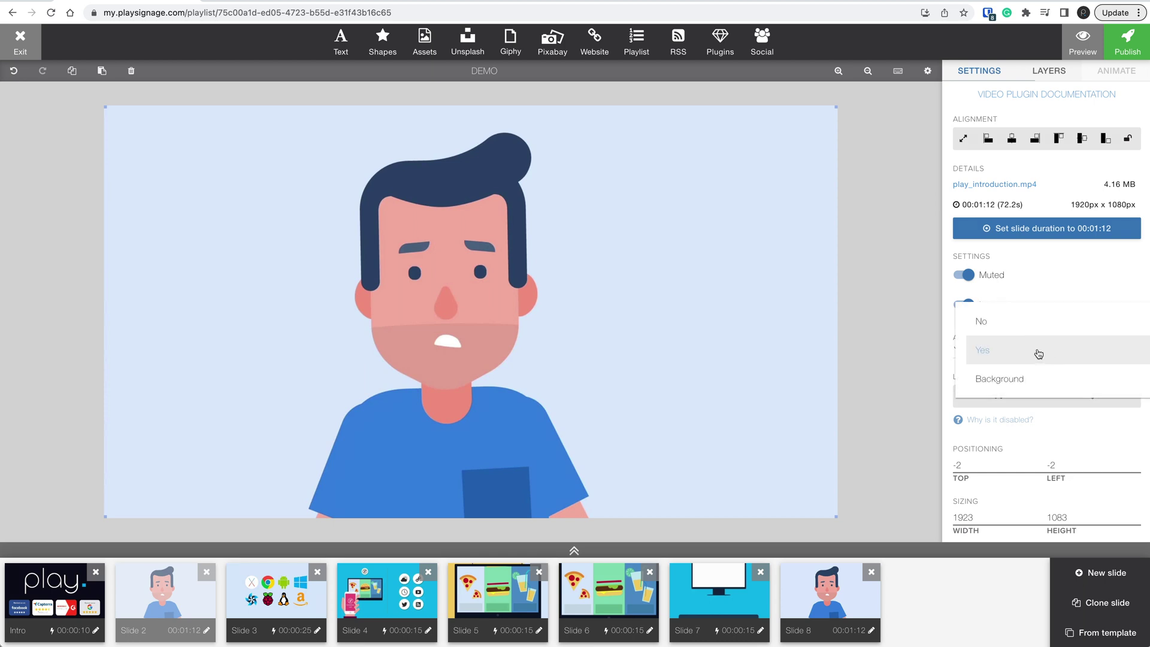
- Change the introduction video's Always On Top setting from Yes to Background
left_click(994, 325)
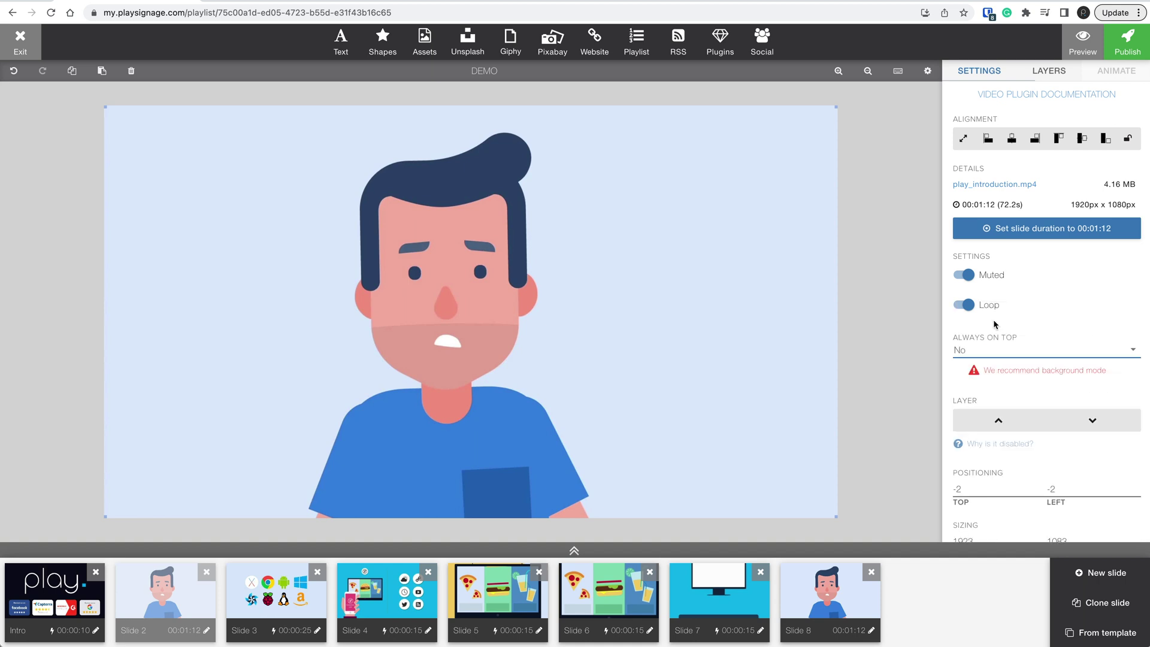
left_click(1012, 351)
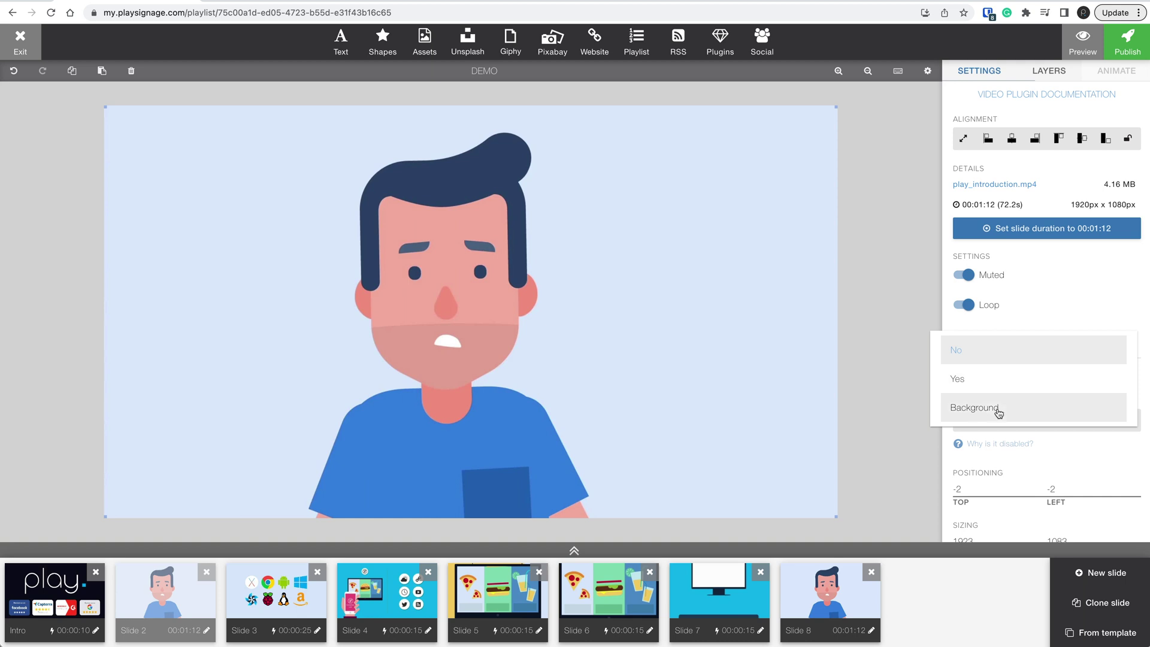
left_click(998, 412)
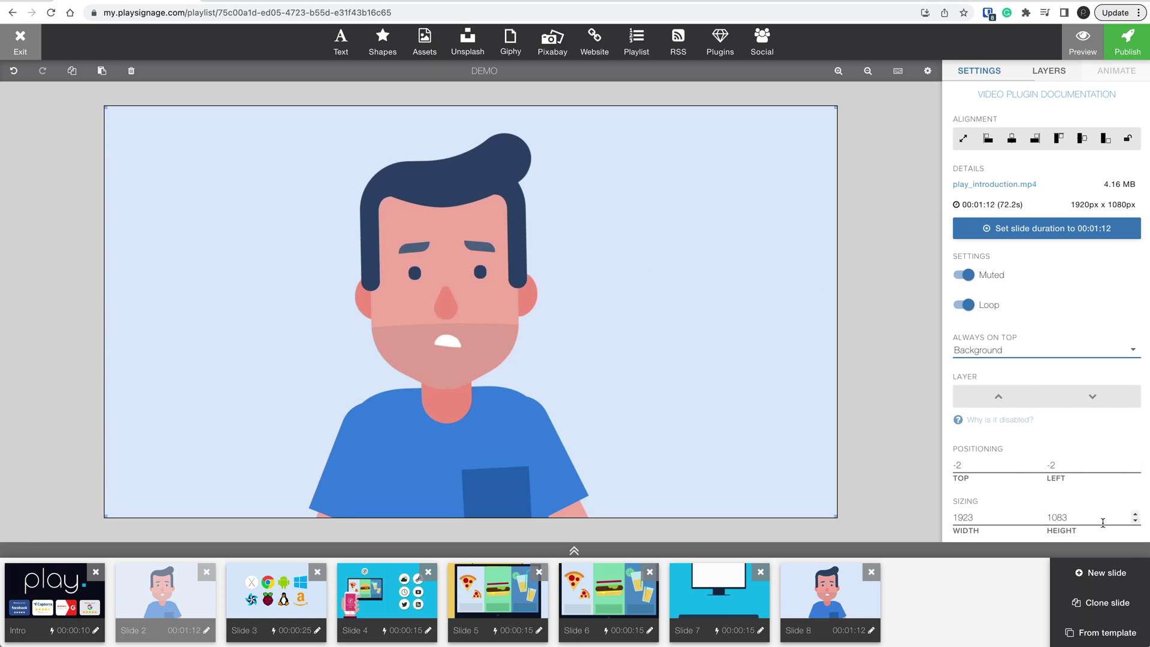
- Delete the introduction video and search Pixabay stock videos for 'car'
left_click(710, 324)
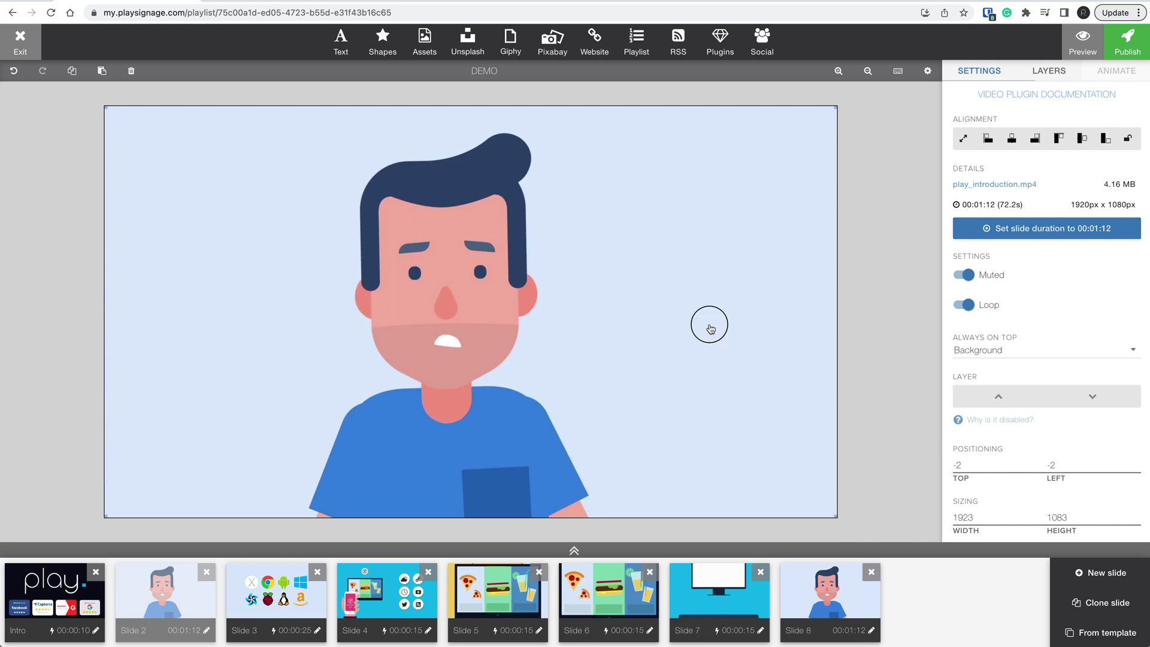
key("Delete")
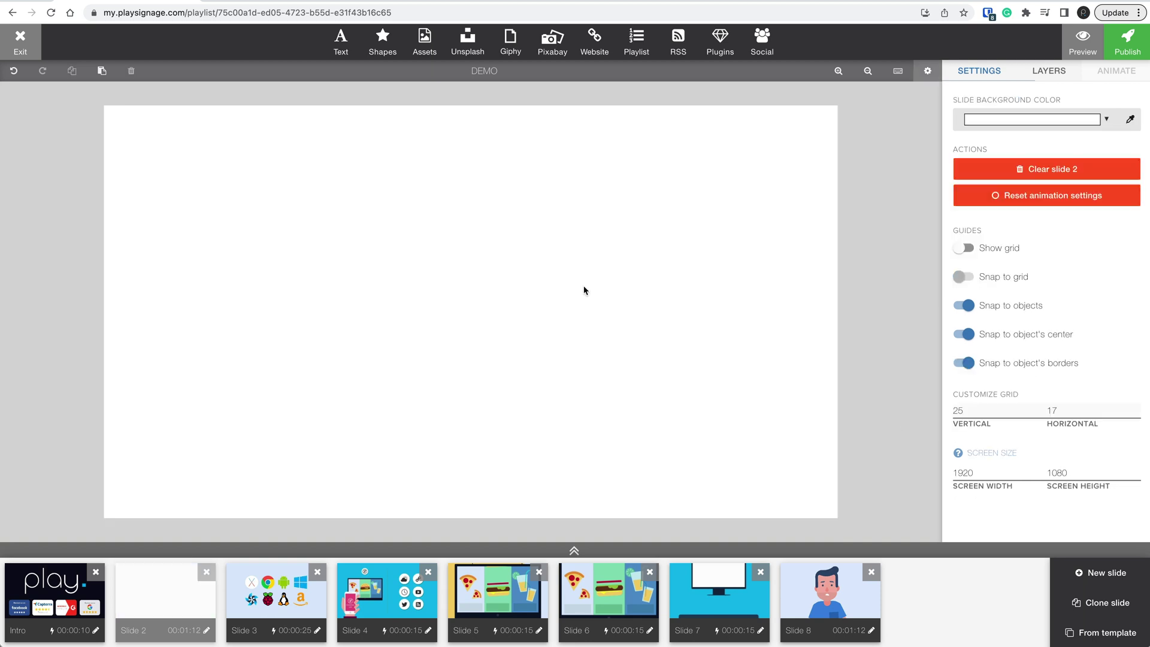
left_click(555, 44)
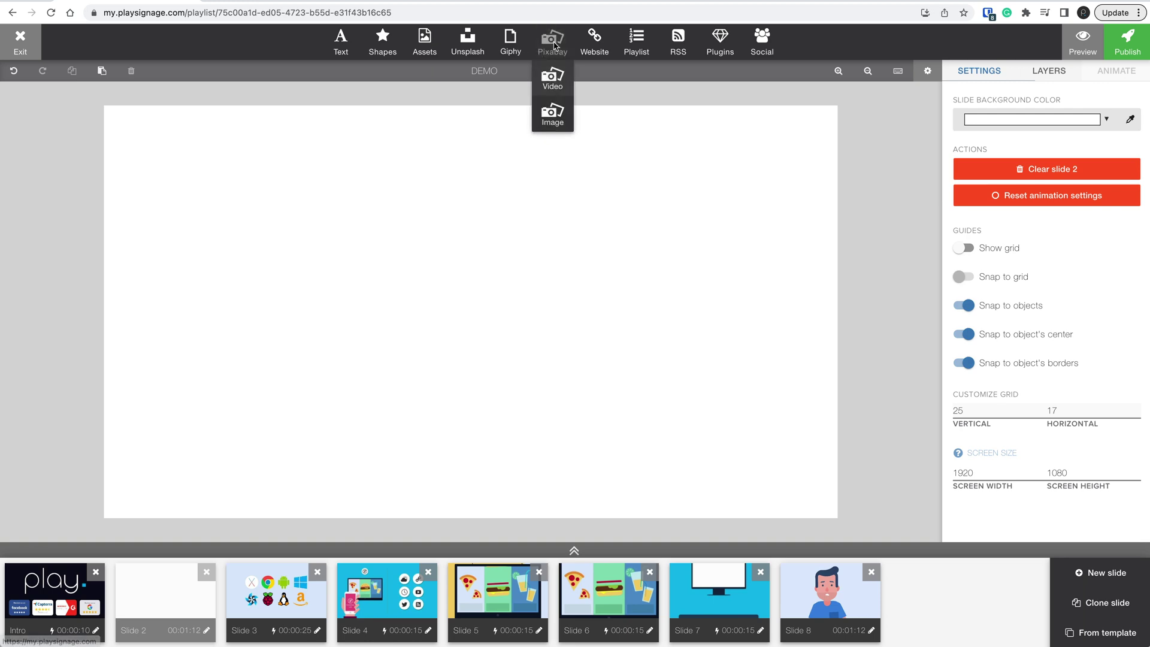
left_click(552, 78)
type("car")
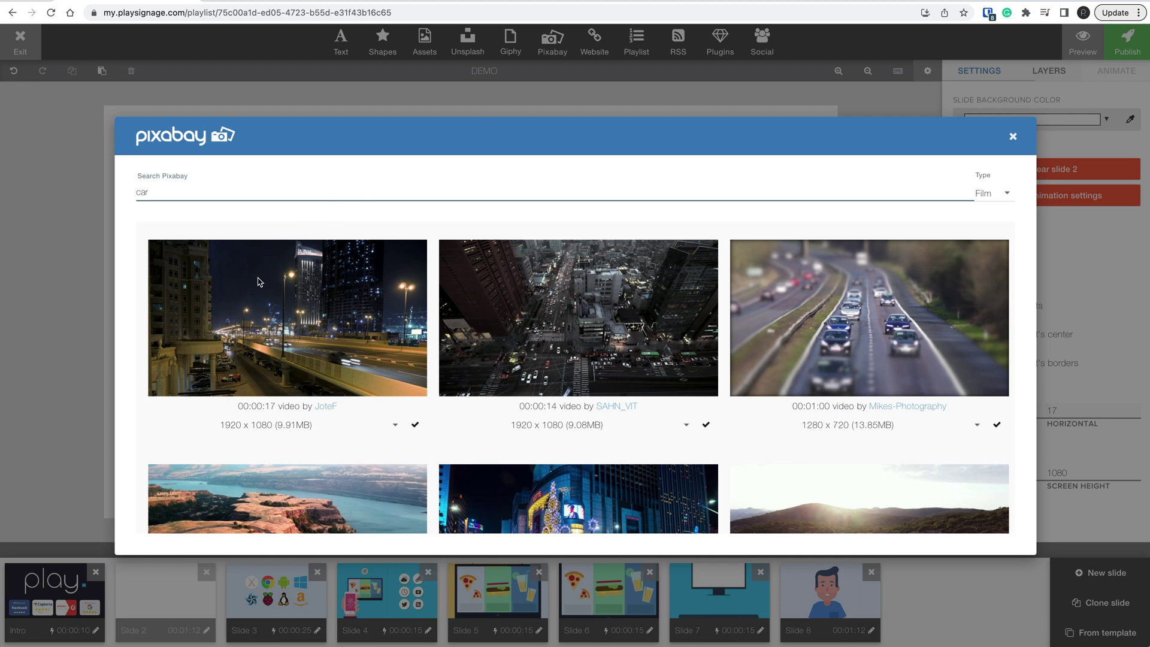
- Add the first clip, Pixabay-22609.mp4, at 1920 x 1080 (10.46MB) to Slide 2
mouse_move(260, 282)
scroll(262, 281, "down", 3)
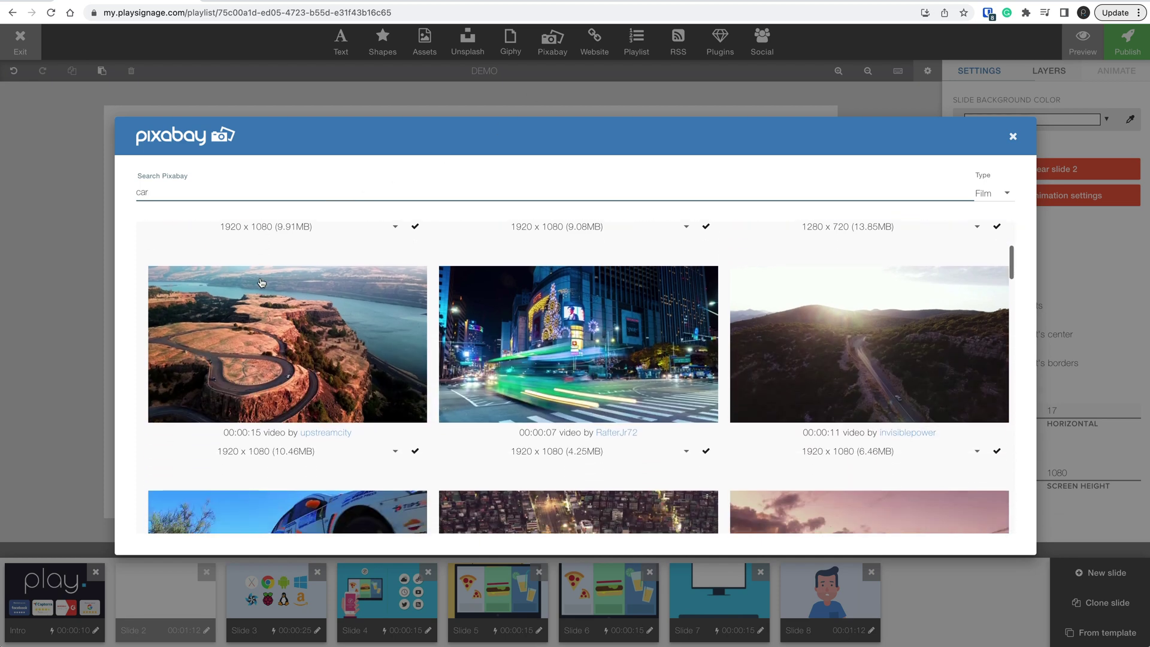
left_click(395, 452)
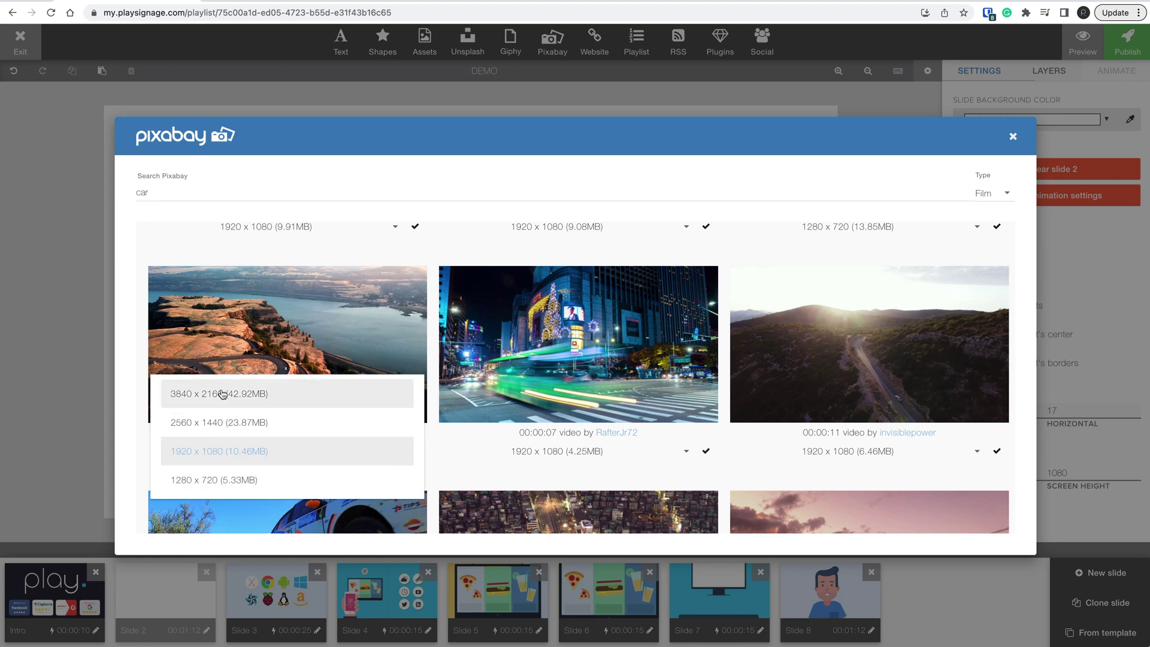
left_click(264, 455)
left_click(415, 452)
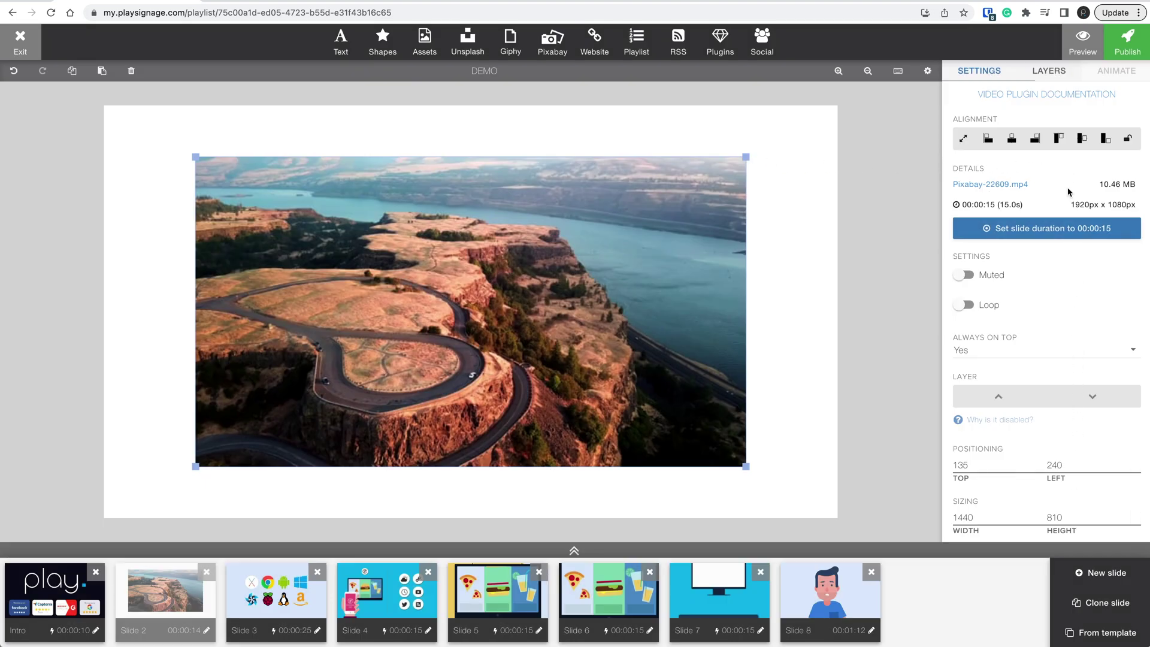
- Delete the Pixabay clip and add a YouTube video element to Slide 2
left_click(811, 148)
left_click(713, 181)
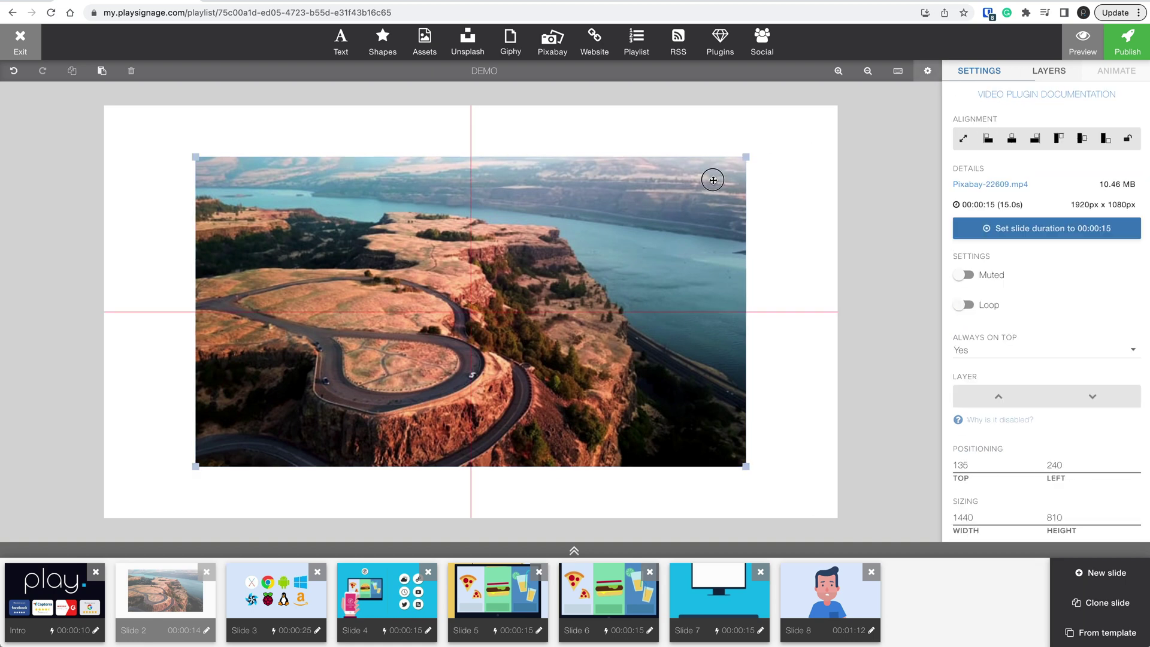
key("Delete")
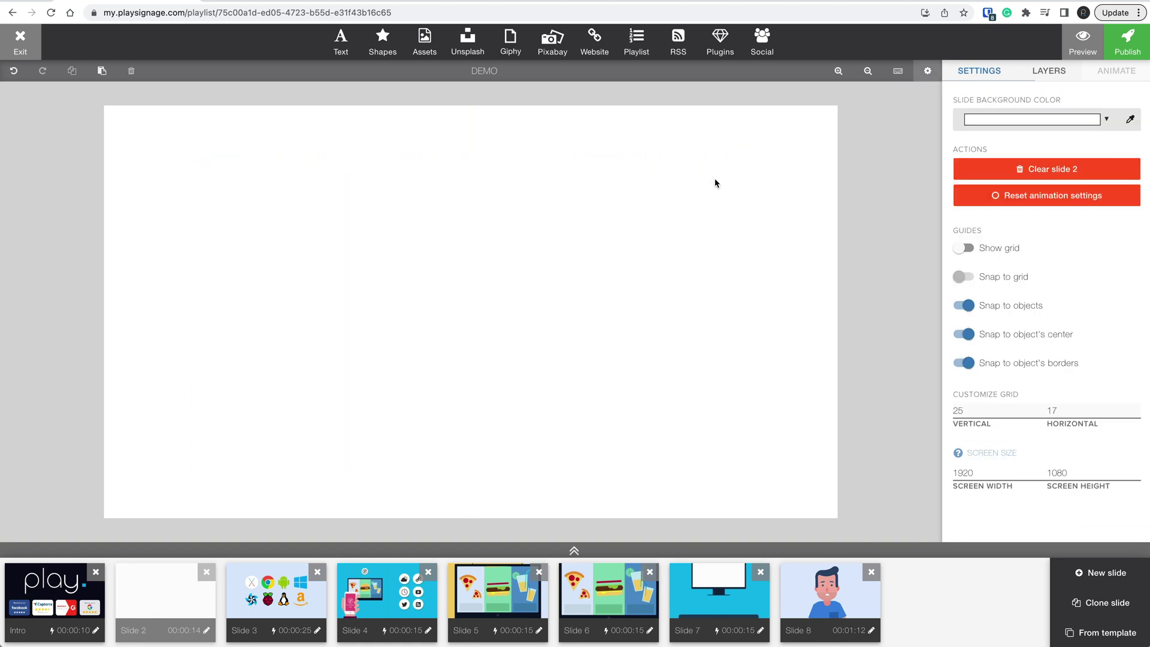
left_click(762, 49)
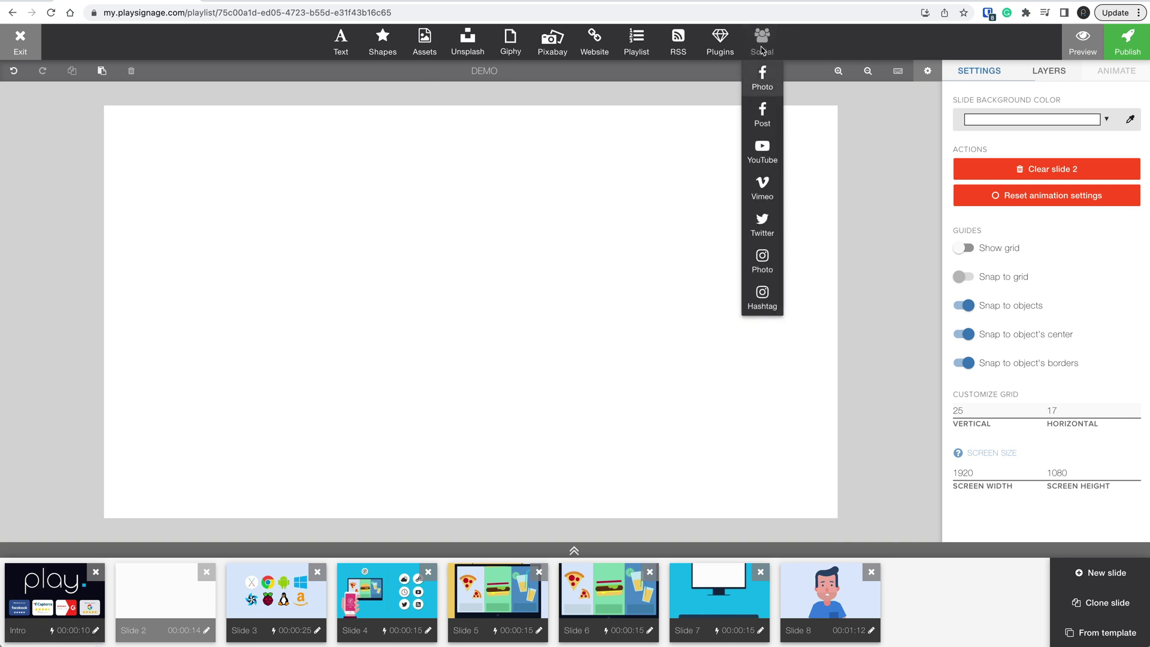
left_click(765, 153)
left_click_drag(563, 259, 637, 329)
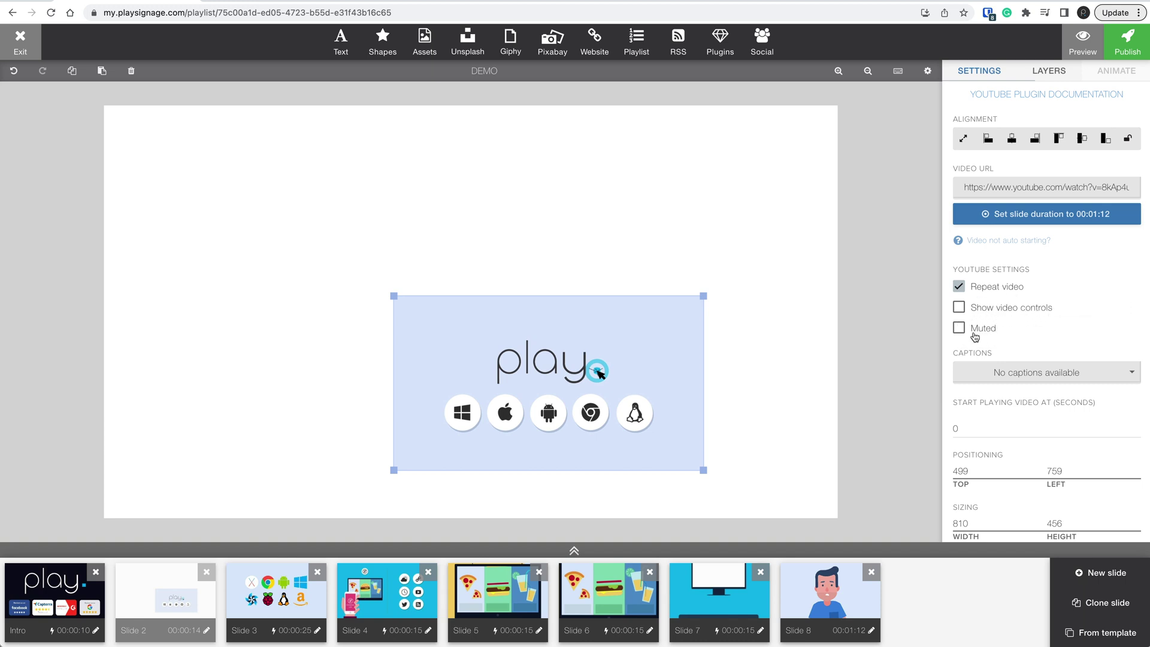
- Review the YouTube caption and start-time settings, then move it to top 39, left 41
left_click(1109, 378)
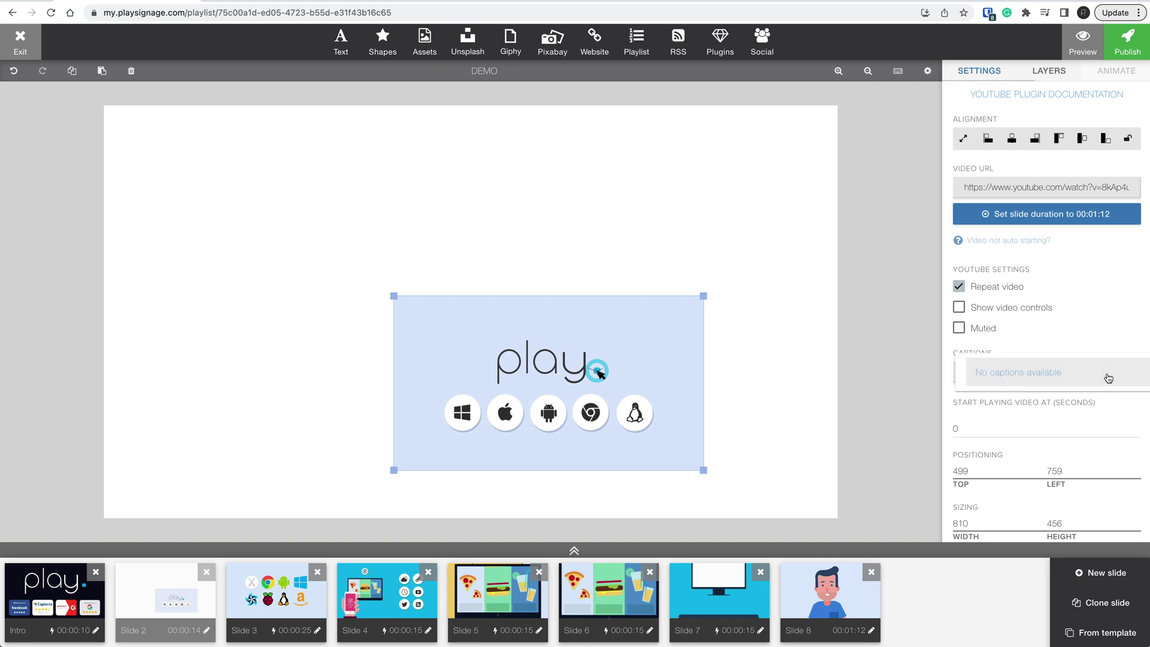
left_click(1103, 346)
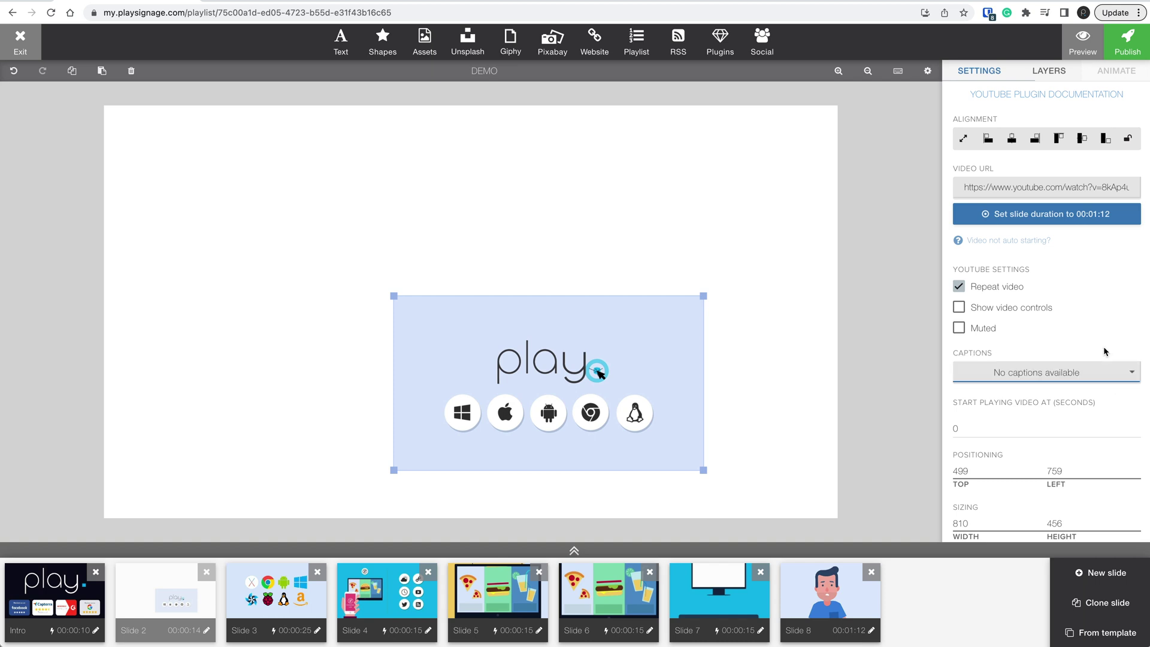
double_click(968, 428)
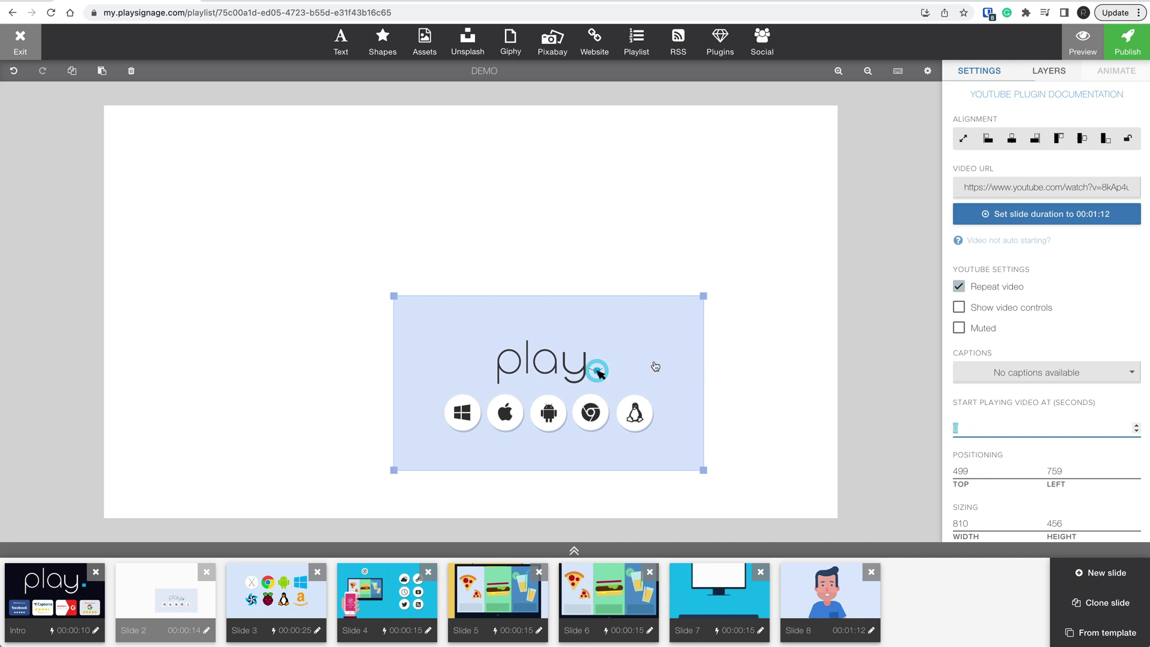
left_click_drag(634, 348, 380, 184)
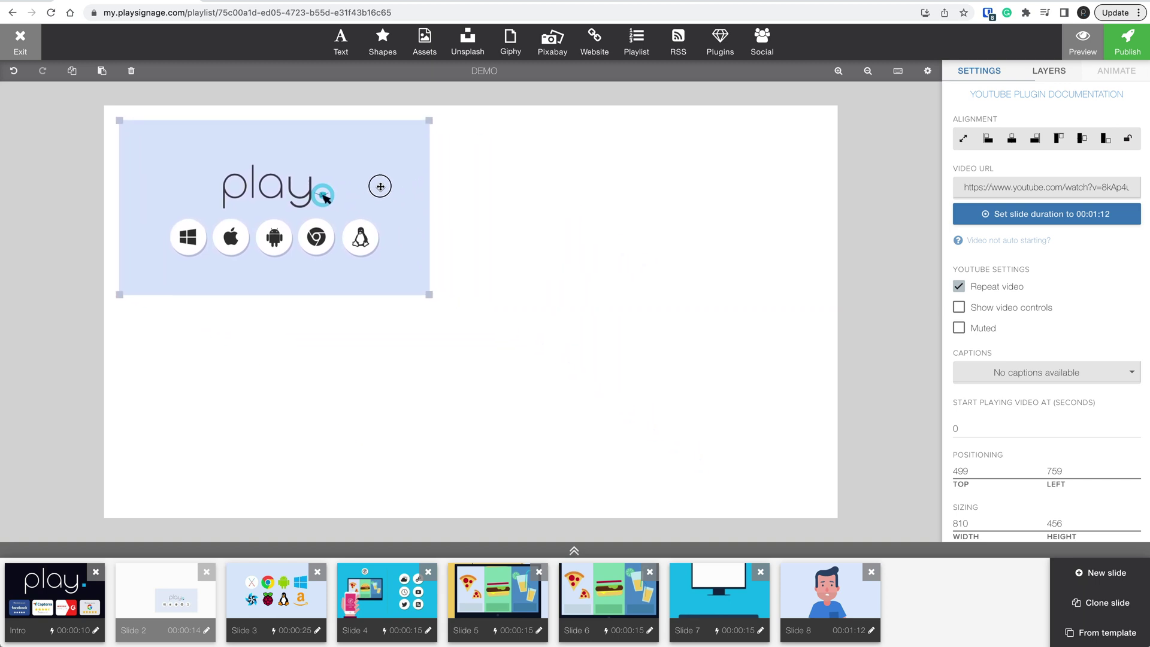
- Add a Vimeo video element to Slide 2 and enlarge it toward the lower right
left_click(766, 41)
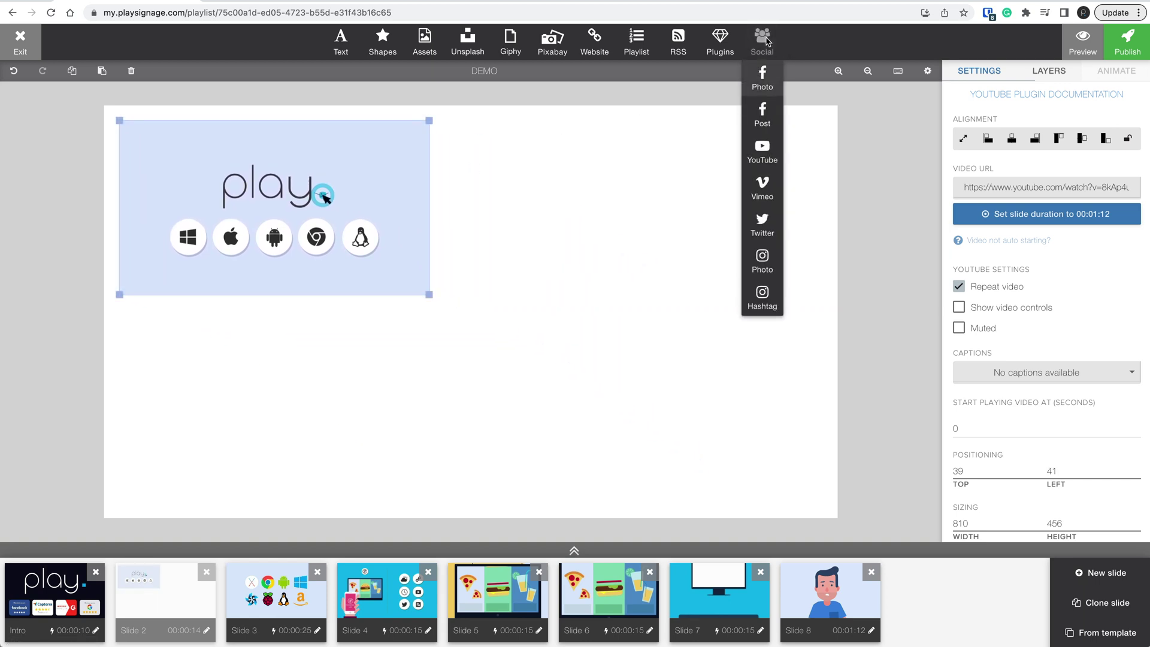
left_click(764, 194)
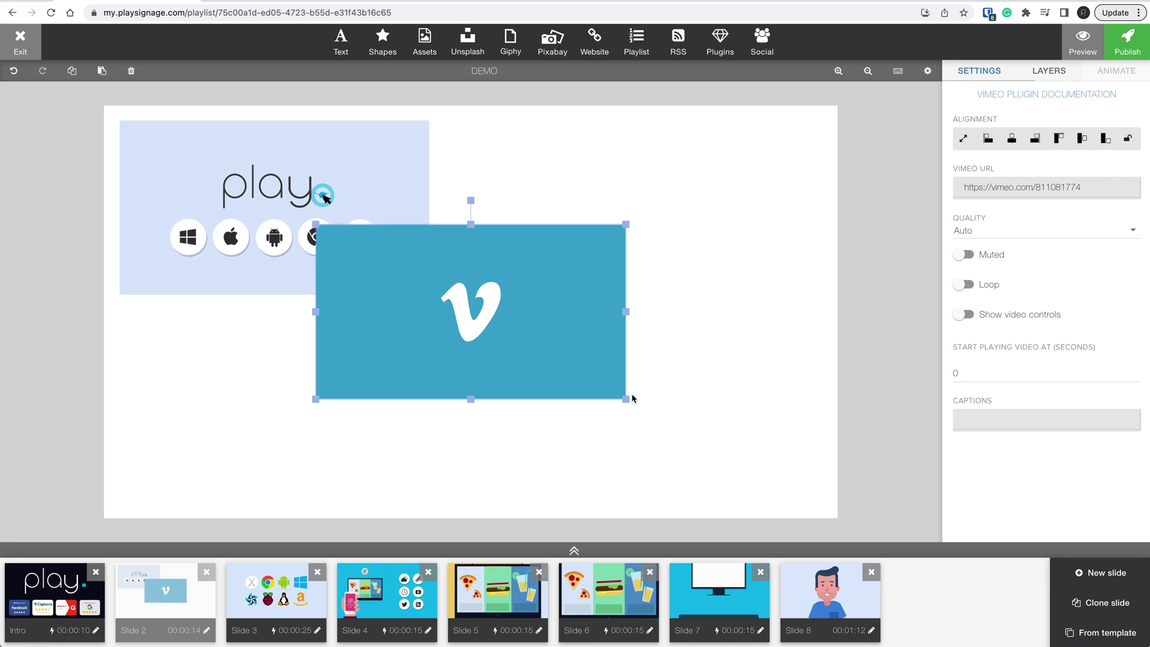
left_click_drag(627, 399, 784, 461)
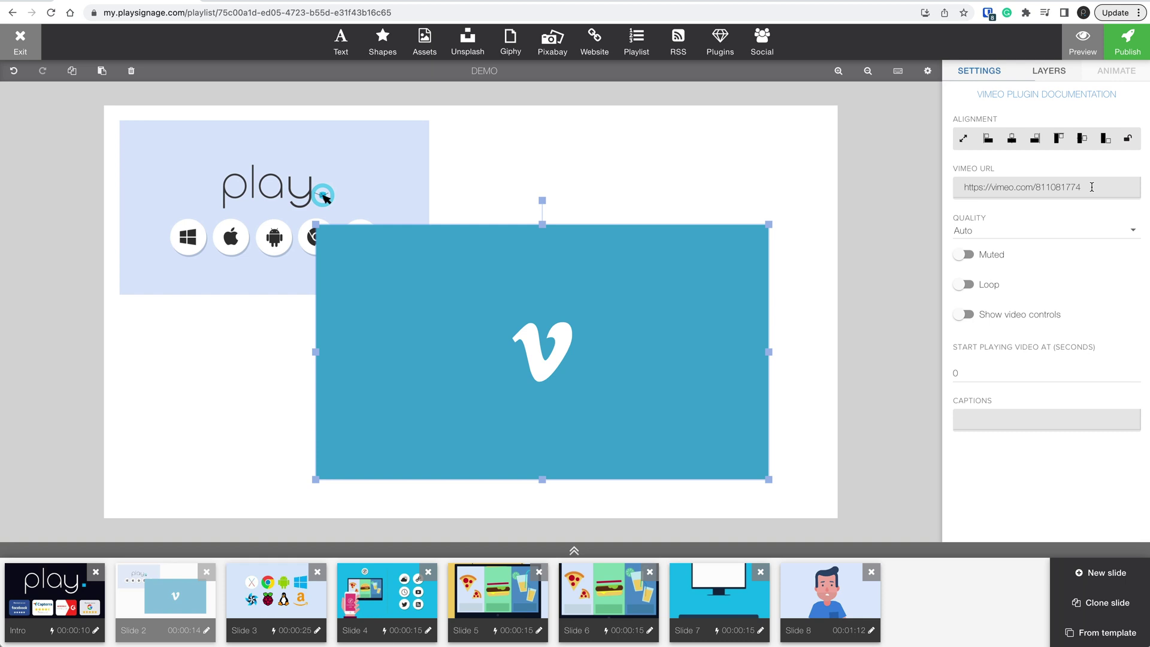
- Keep the Vimeo quality on Auto and switch on Muted and Loop
left_click(1021, 233)
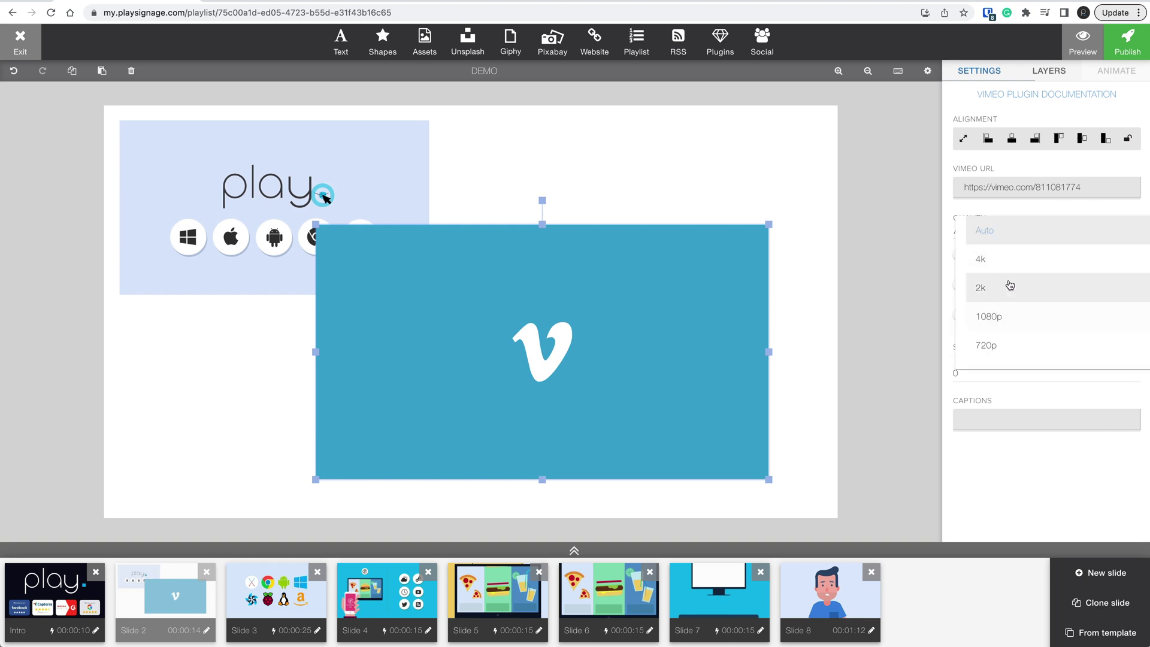
left_click(1009, 239)
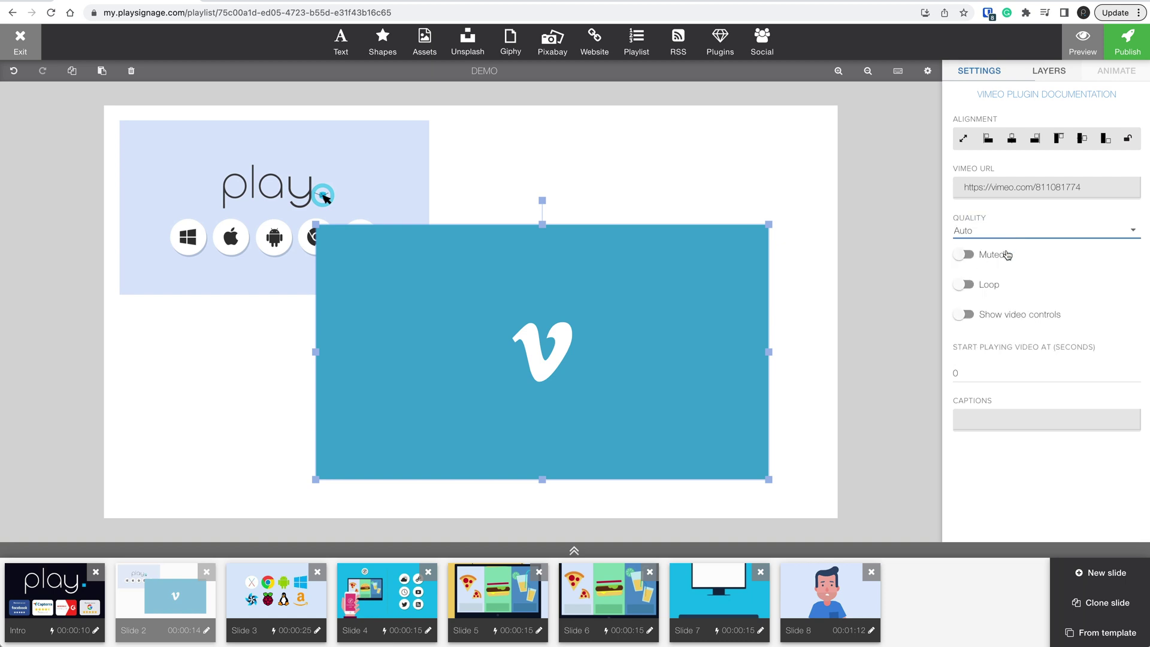
left_click(963, 256)
left_click(962, 285)
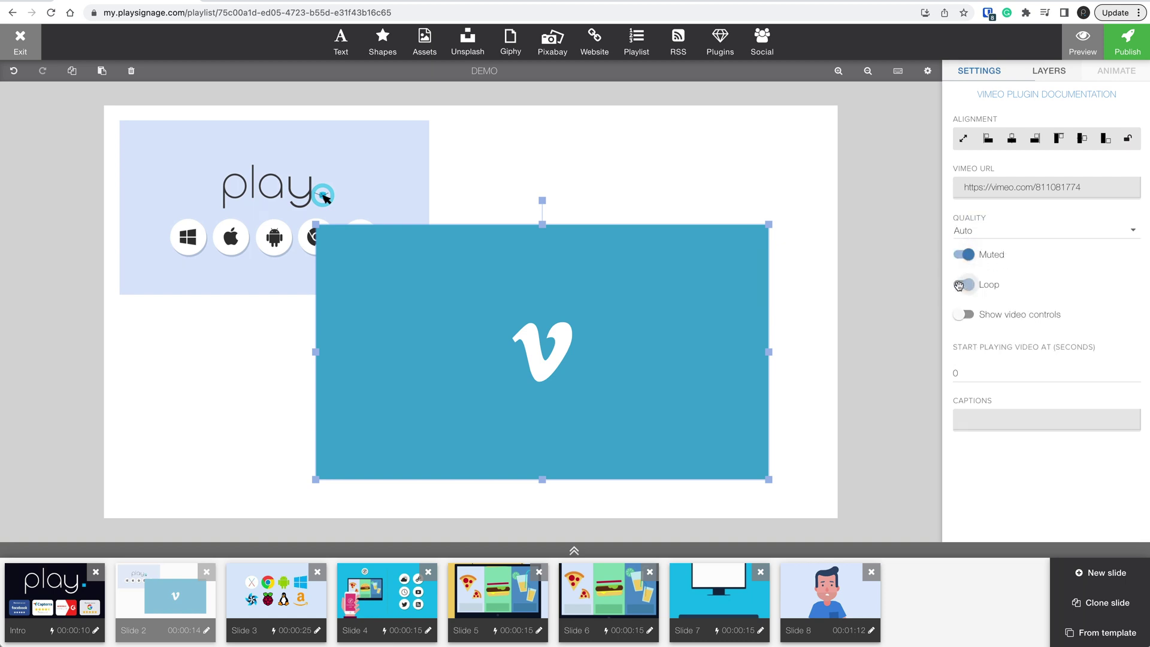